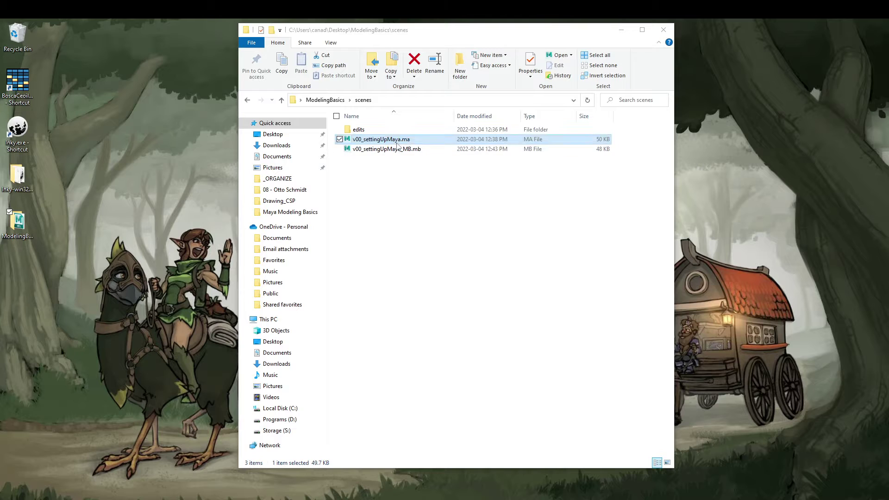
Compare the file types and sizes of v00_settingUpMaya.ma and v00_settingUpMaya_MB.mb in the scenes folder
left_click(397, 150)
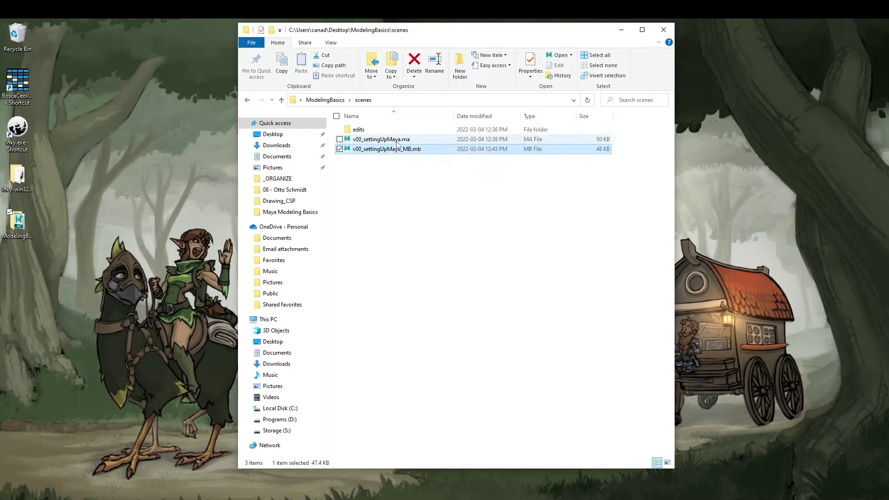
key("Up")
key("Down")
left_click(408, 141)
left_click(411, 150)
left_click(568, 139)
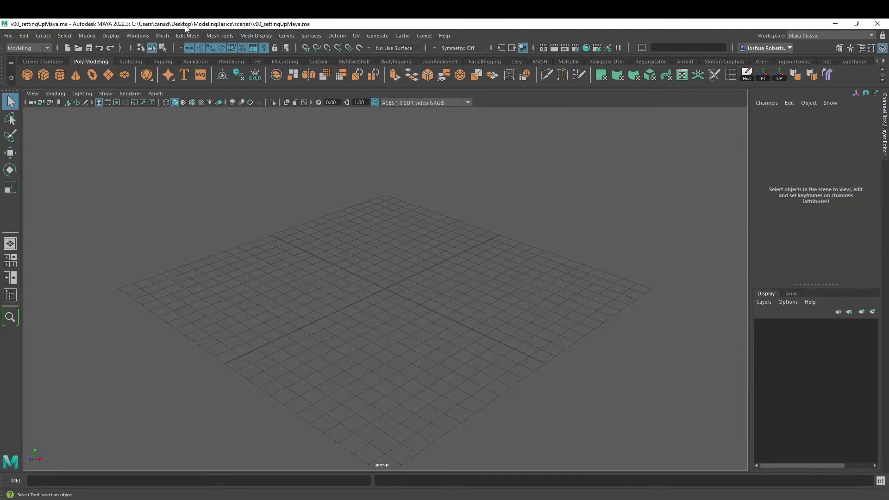
Add a polygon cube to the v00_settingUpMaya.ma scene and save it as the Maya ASCII file v00_settingUpMaya_MA.ma
left_click(43, 74)
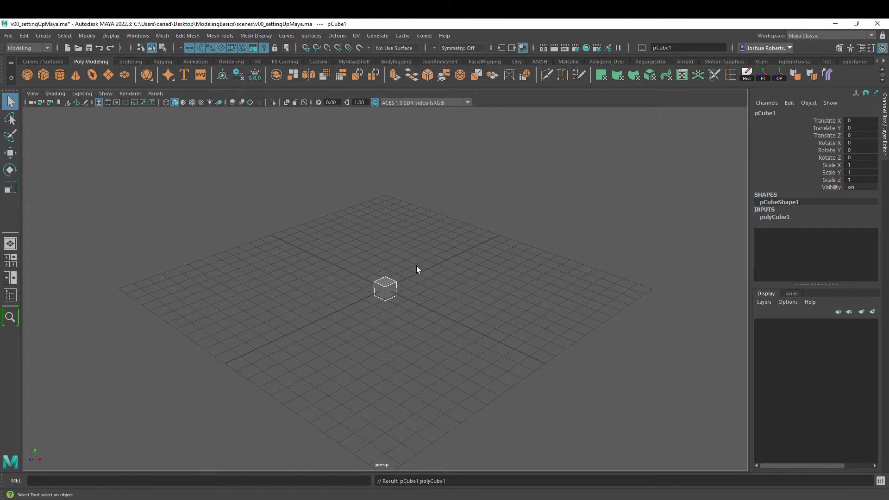
left_click(9, 35)
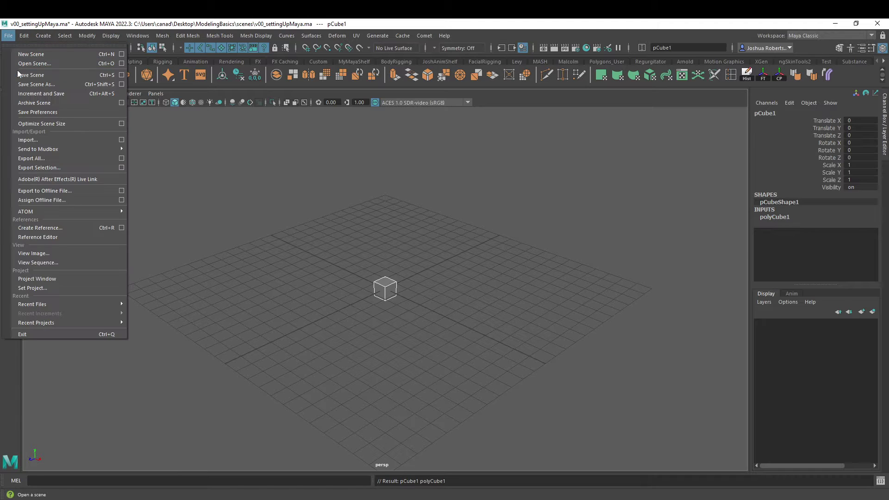
left_click(35, 84)
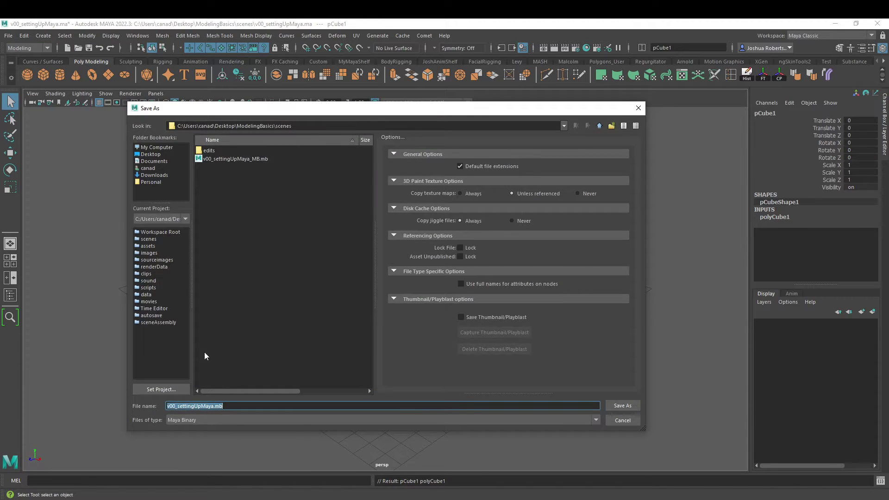
left_click(218, 419)
left_click(202, 430)
key("Return")
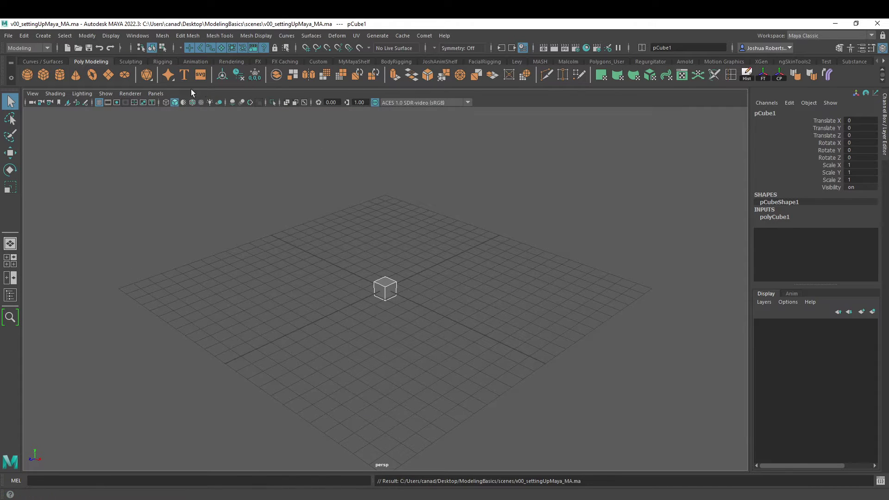
Save the same scene as Maya Binary, replacing the existing v00_settingUpMaya_MB.mb
left_click(8, 35)
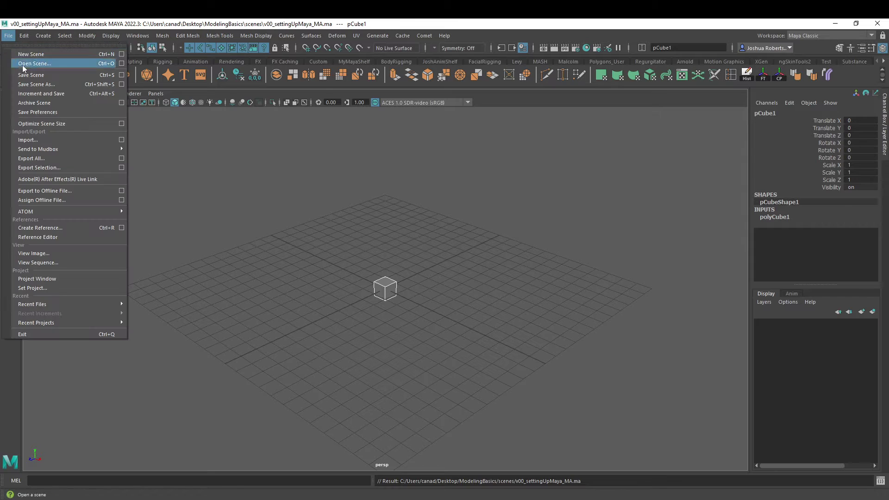
left_click(36, 84)
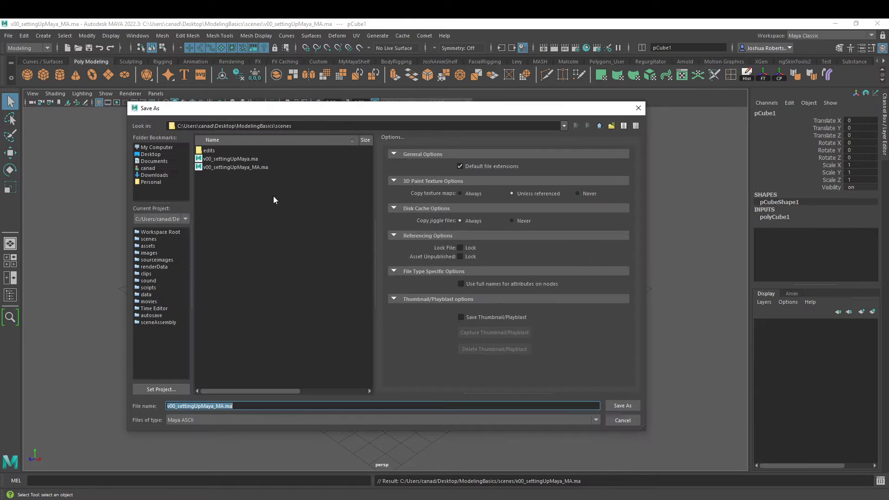
left_click(203, 415)
left_click(199, 433)
left_click(238, 159)
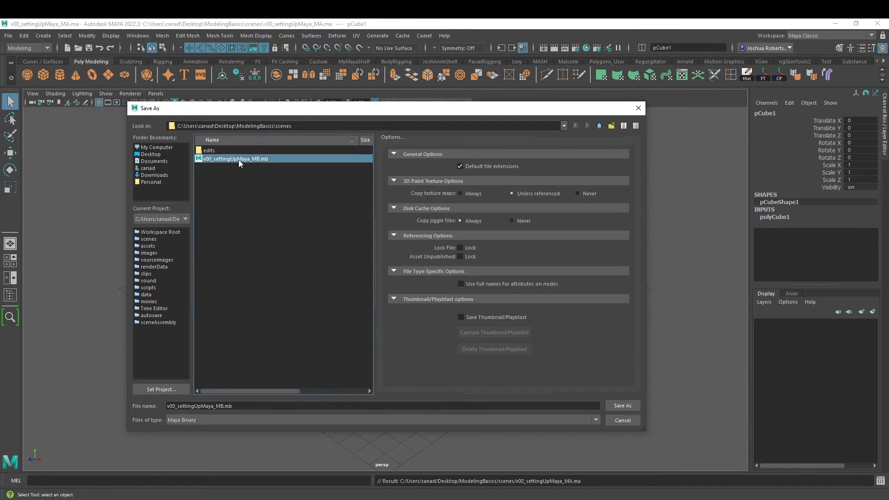
left_click(632, 407)
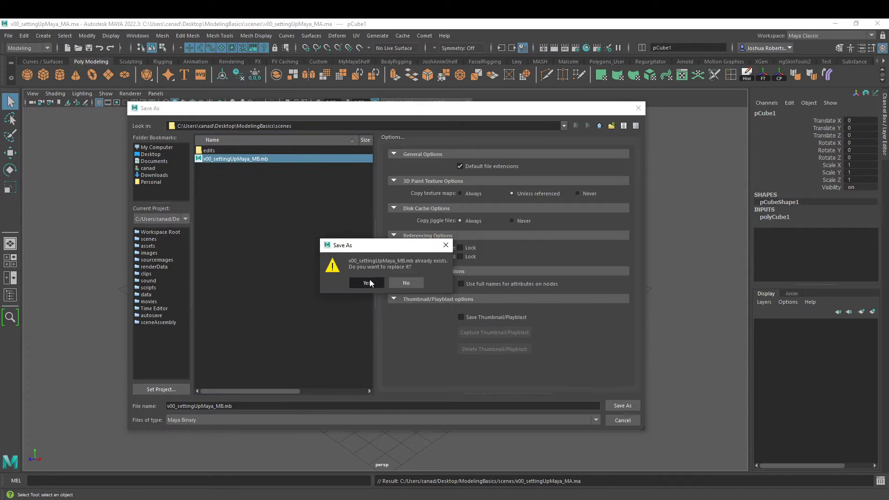
left_click(351, 280)
Return to the scenes folder and compare the sizes of v00_settingUpMaya_MA.ma and v00_settingUpMaya_MB.mb
left_click(835, 23)
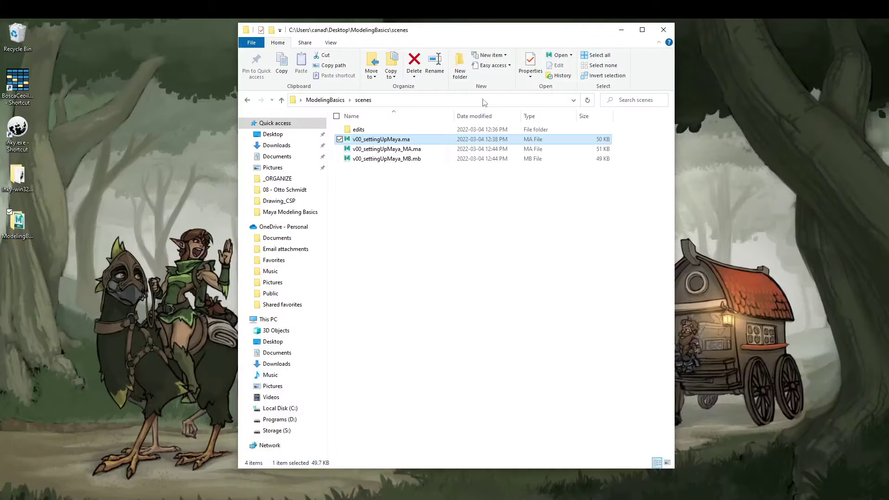
left_click(419, 159)
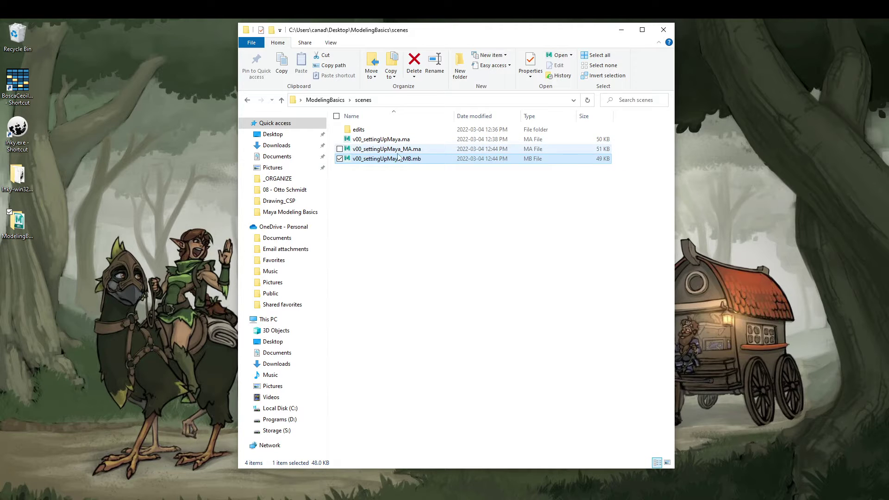
left_click(389, 179)
left_click(404, 158)
left_click(403, 153)
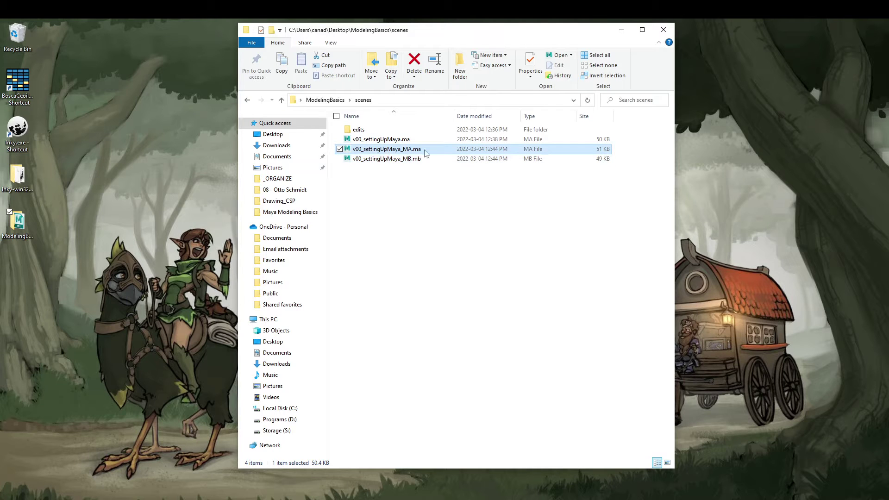
left_click(394, 160)
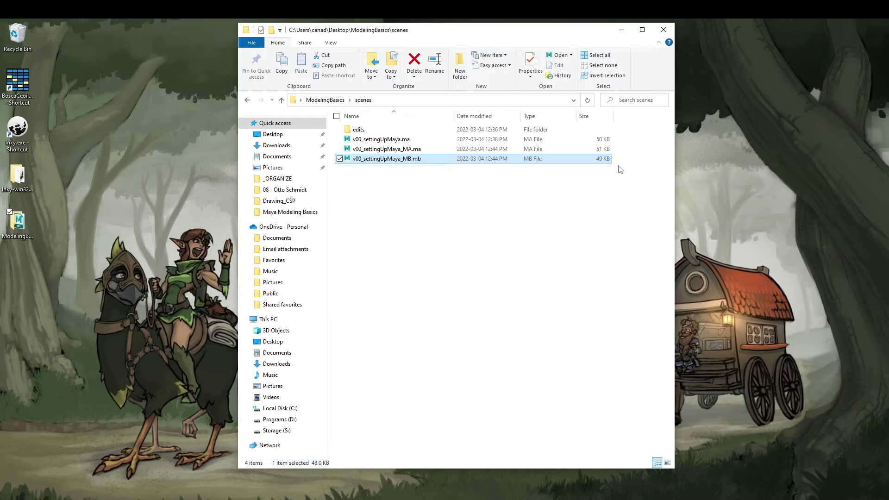
Open v00_settingUpMaya_MA.ma from the scenes folder in Notepad
left_click(403, 149)
right_click(403, 149)
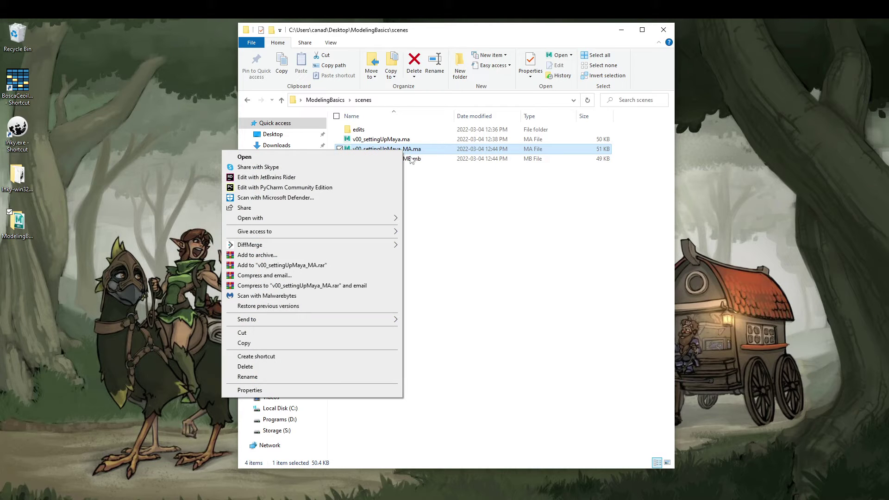
mouse_move(314, 218)
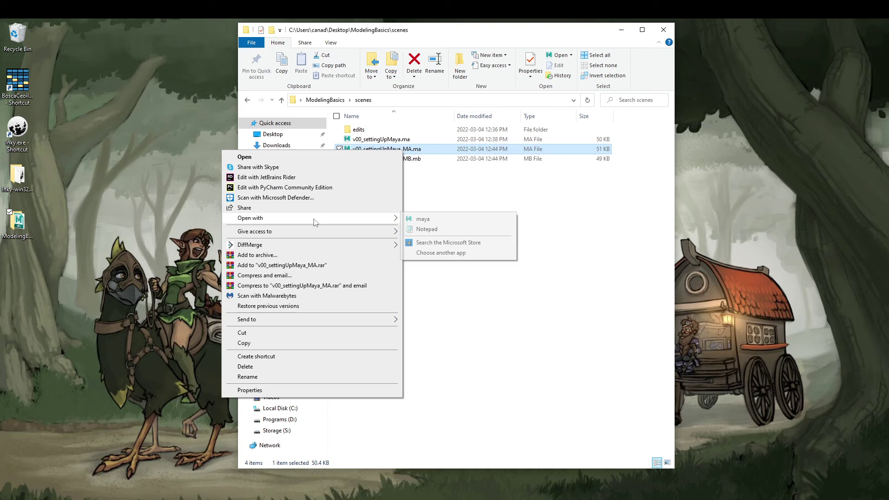
left_click(427, 230)
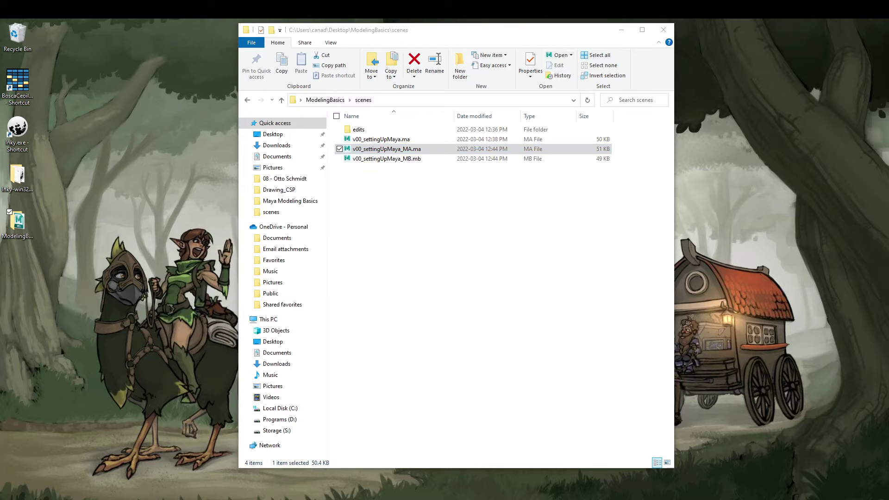
Narrow the Notepad window with the MA file and move it aside so the scenes folder's file names are uncovered
left_click_drag(0, 123, 633, 194)
left_click_drag(350, 199, 329, 57)
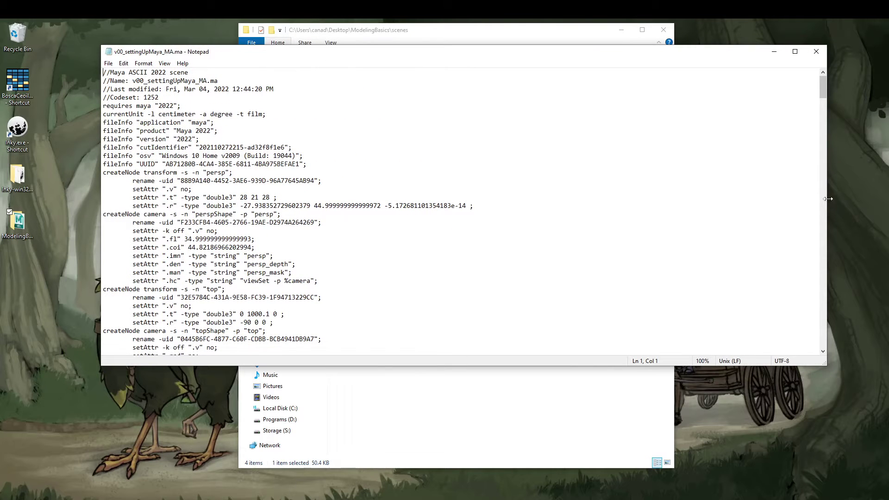
left_click_drag(832, 203, 499, 200)
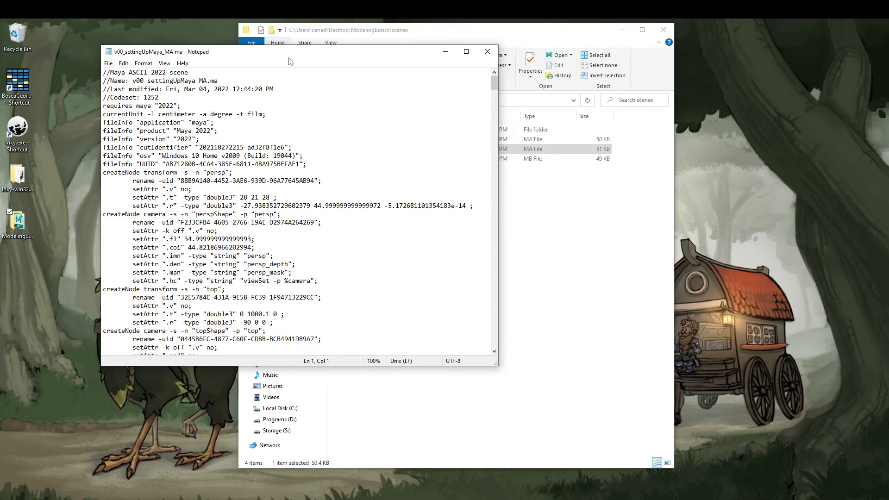
left_click_drag(292, 56, 675, 40)
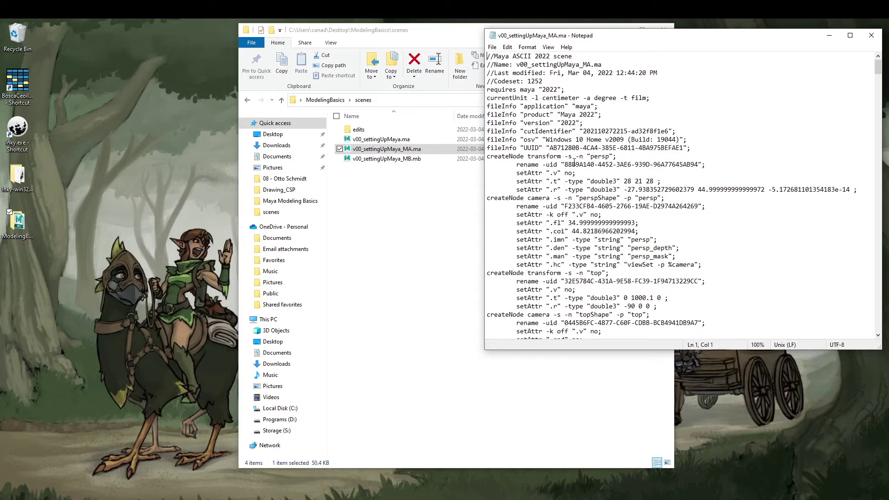
left_click_drag(590, 181, 605, 181)
Open v00_settingUpMaya_MB.mb in Notepad, with Notepad as the app always used for .mb files
right_click(386, 159)
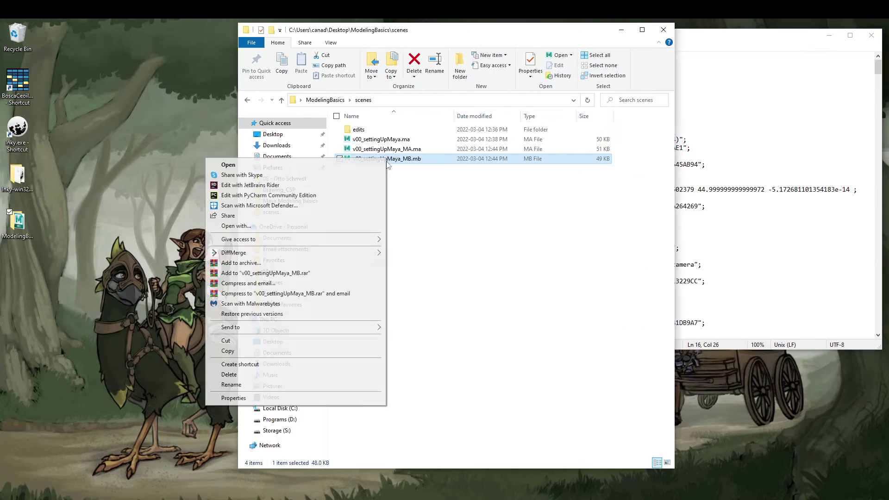
left_click(325, 230)
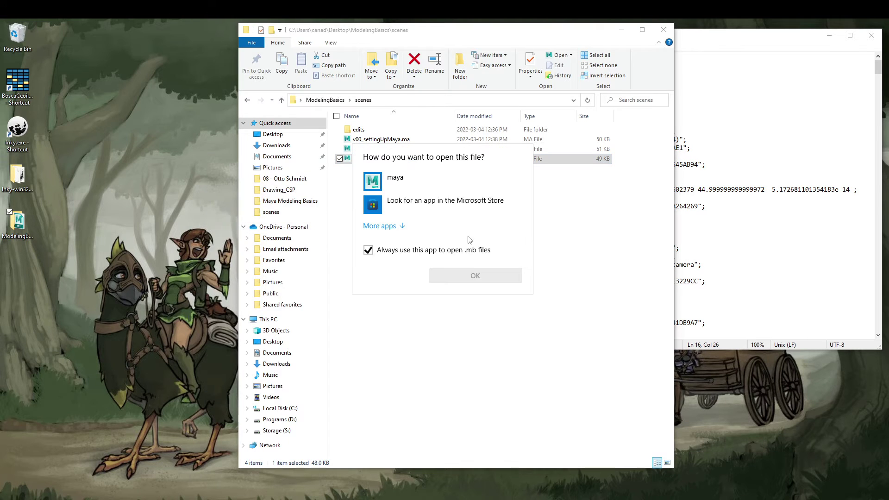
left_click(387, 227)
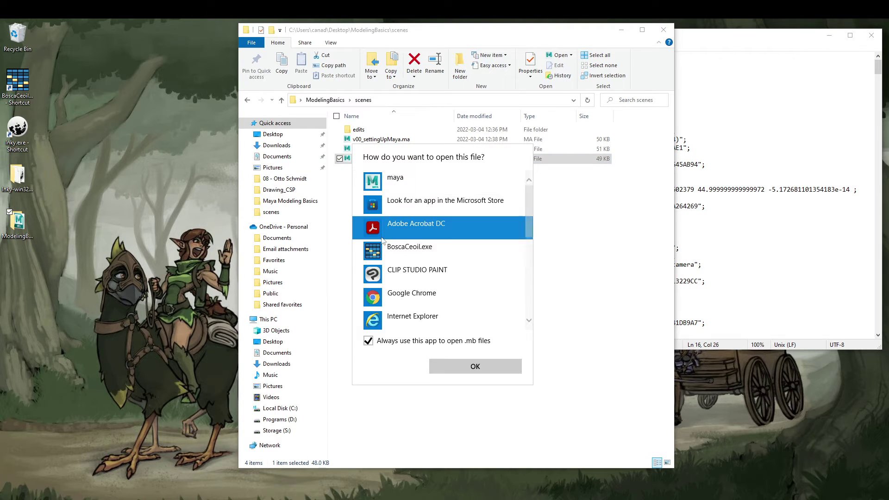
scroll(411, 278, "down", 3)
scroll(410, 278, "down", 1)
left_click(403, 199)
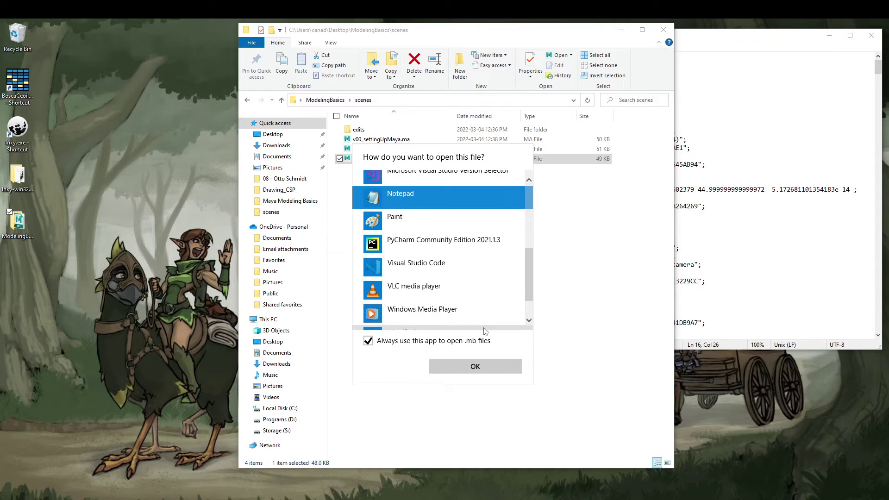
left_click(475, 366)
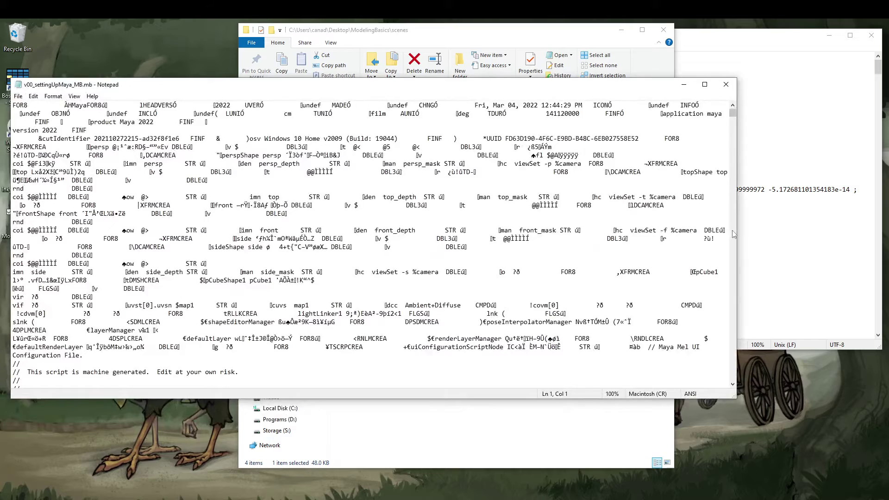
Clear away the folder window and tile the MB and MA Notepad windows side by side, each filling half the screen
left_click_drag(737, 230, 244, 221)
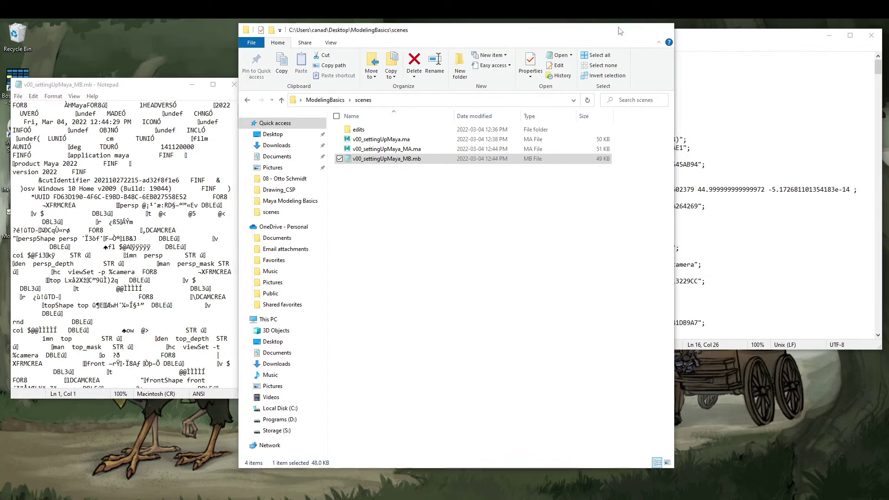
left_click(664, 30)
left_click_drag(118, 83, 3, 101)
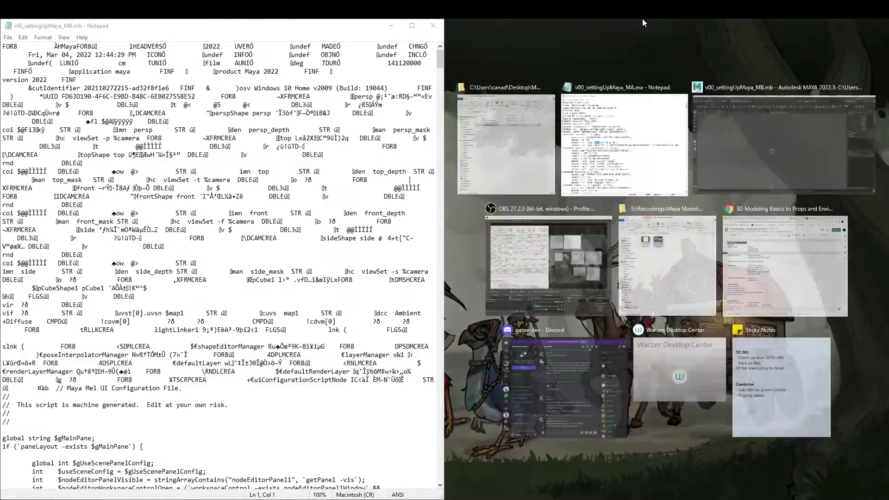
left_click(599, 125)
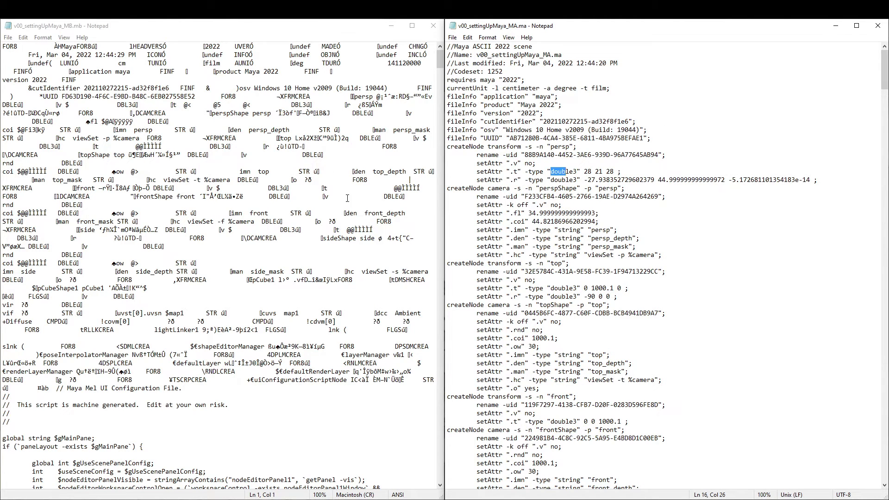
Examine the text of v00_settingUpMaya_MB.mb, including its machine-generated script notice, the UI configuration script and the encoded header lines
scroll(227, 232, "down", 7)
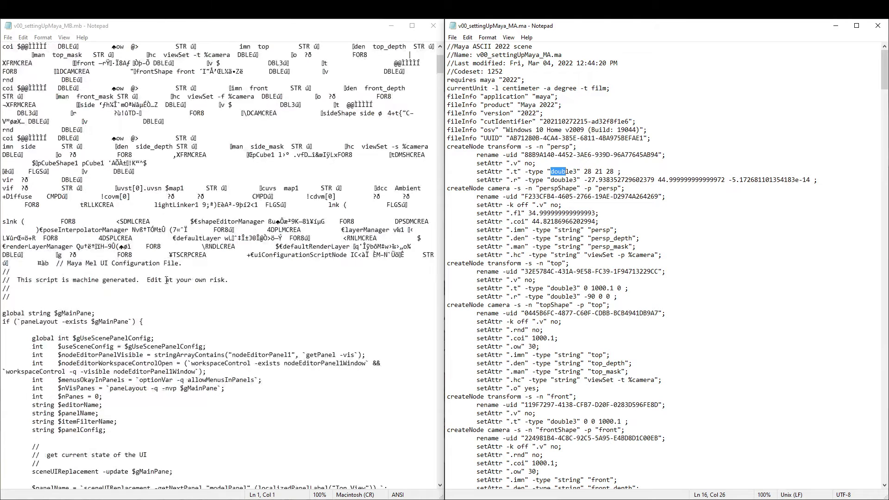
left_click_drag(38, 230, 151, 231)
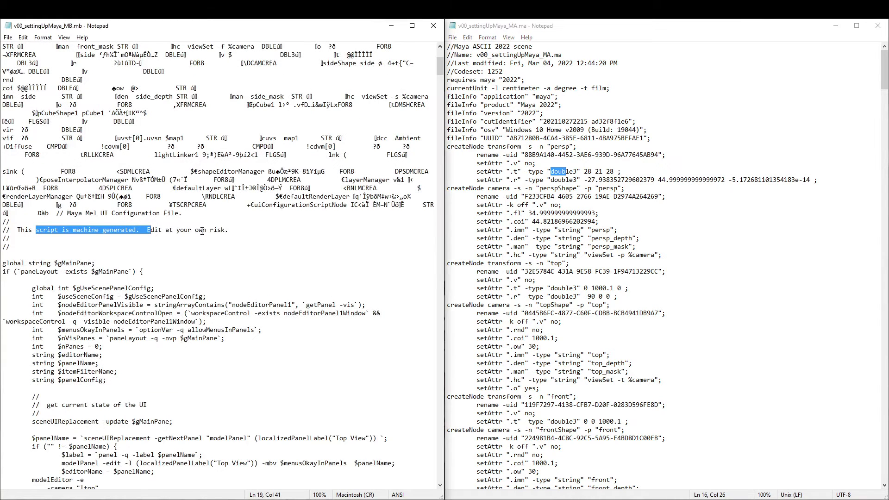
left_click_drag(229, 230, 117, 230)
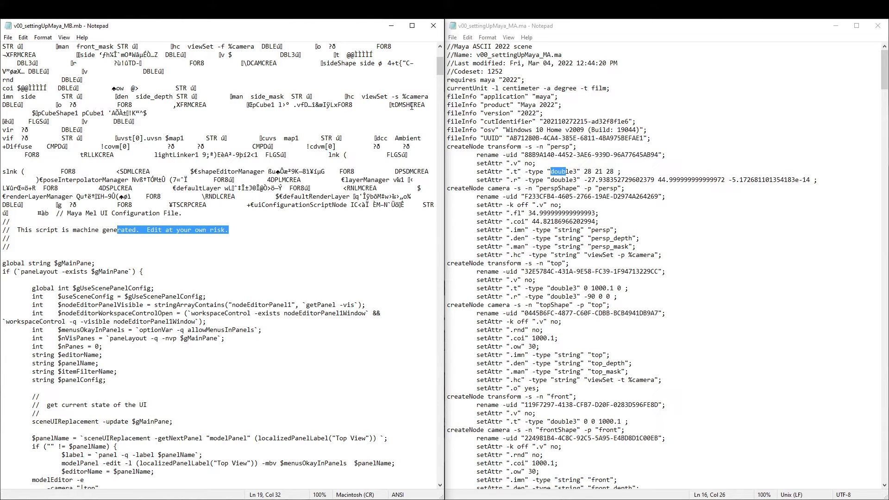
scroll(56, 276, "down", 1)
left_click_drag(25, 271, 103, 323)
scroll(95, 300, "up", 8)
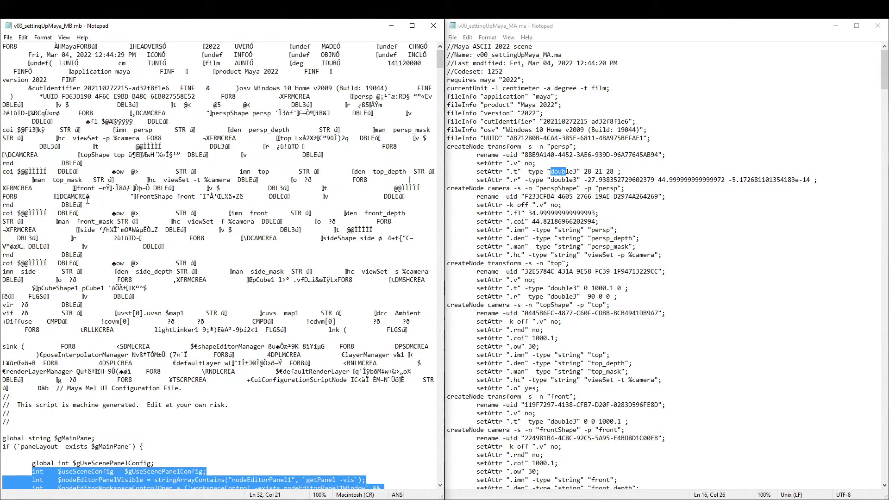
left_click_drag(27, 64, 201, 64)
left_click(206, 58)
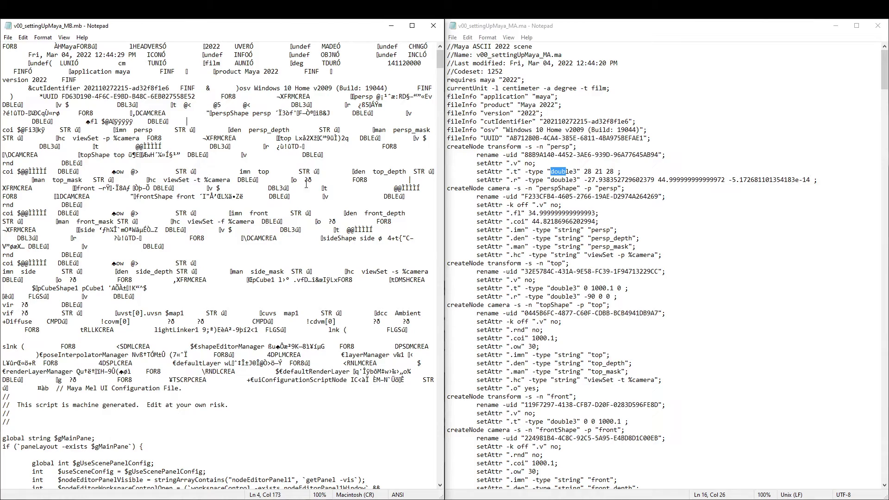
Compare the node, attribute and UI configuration text of the MA file with the panel configuration script in the MB file
scroll(601, 231, "down", 20)
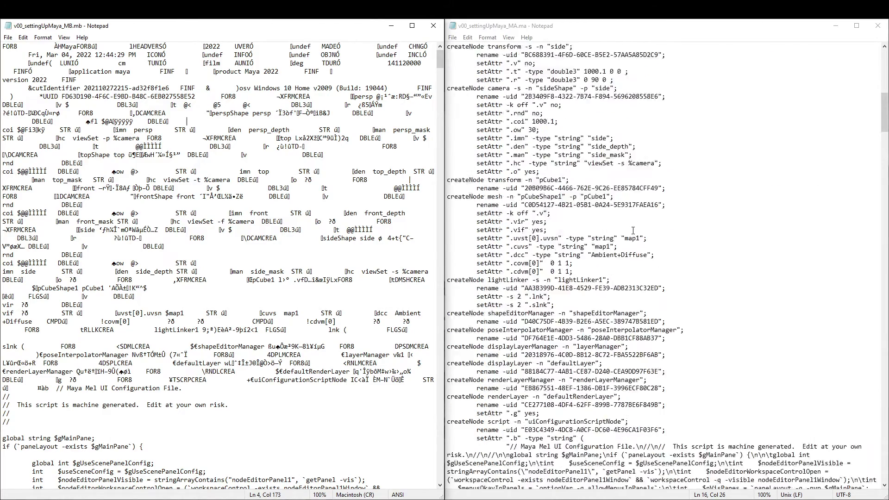
scroll(633, 230, "down", 8)
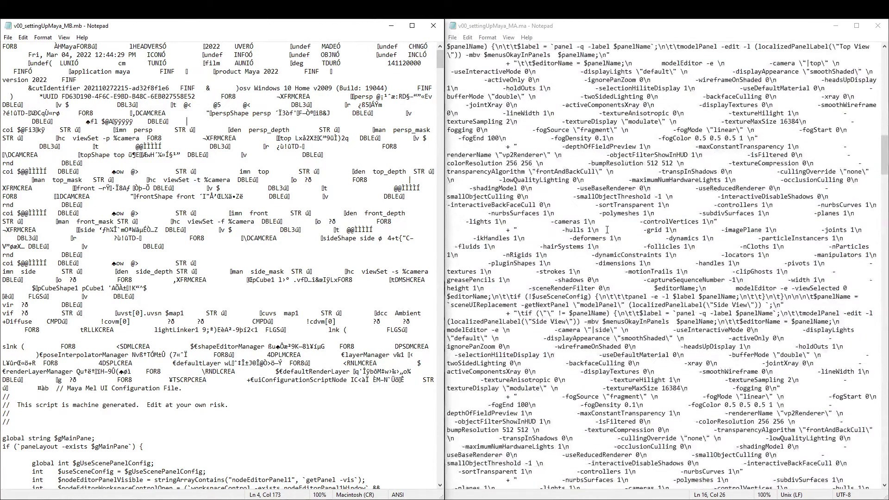
scroll(593, 204, "up", 13)
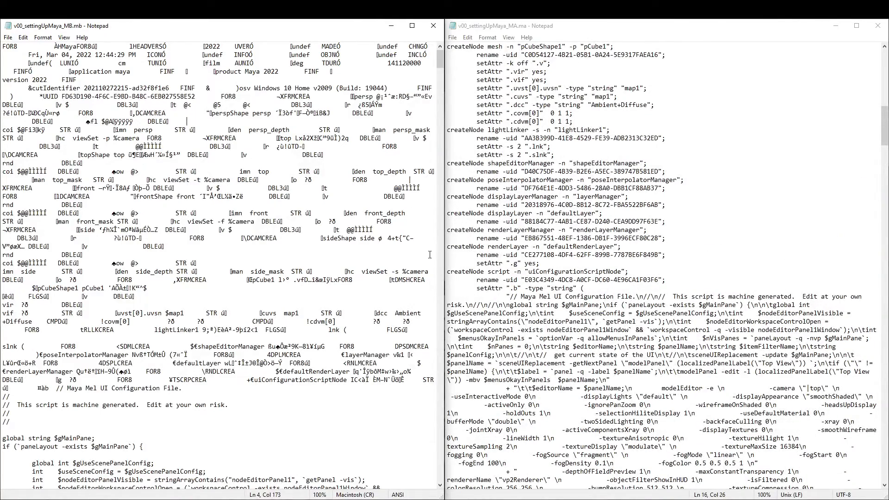
scroll(579, 244, "down", 2)
scroll(315, 245, "down", 20)
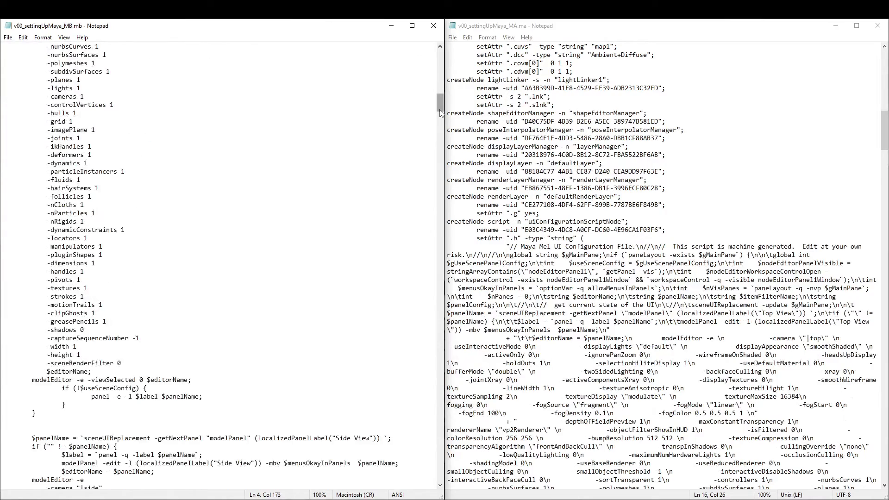
left_click_drag(440, 103, 396, 459)
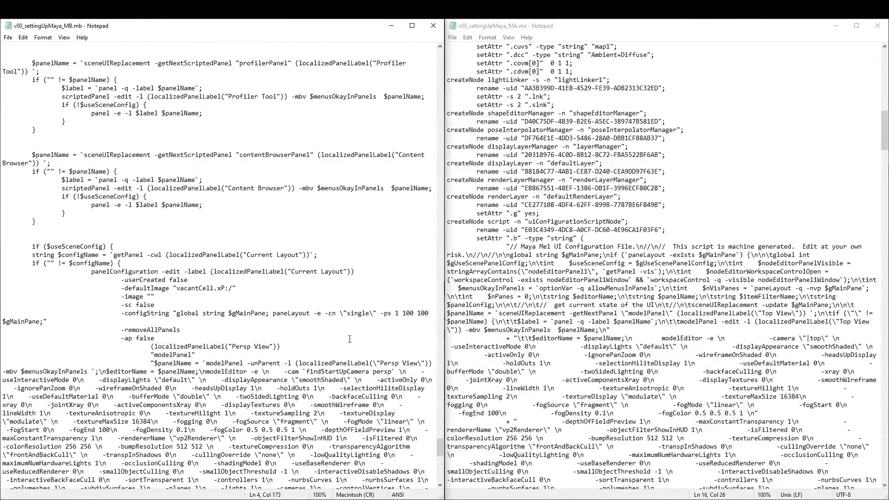
Close the Notepad window with the MB file and maximize the one with the MA file, showing the beginning of its text
left_click(433, 25)
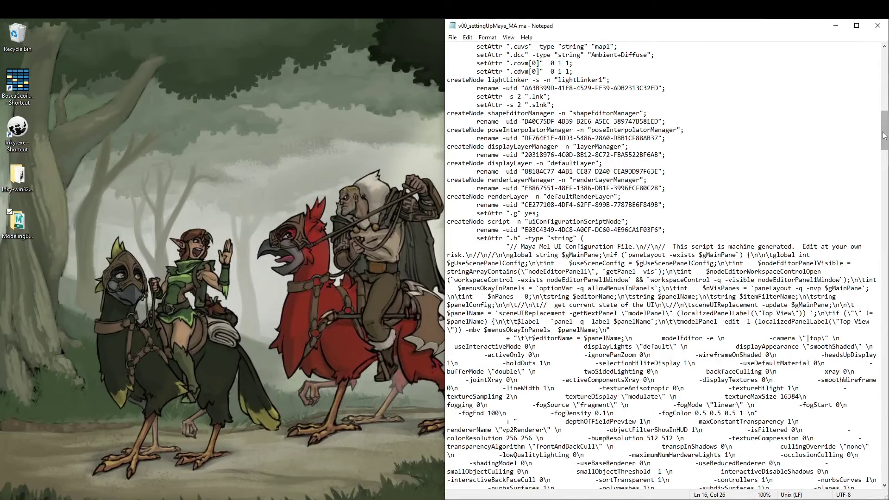
left_click_drag(884, 135, 882, 248)
left_click(857, 25)
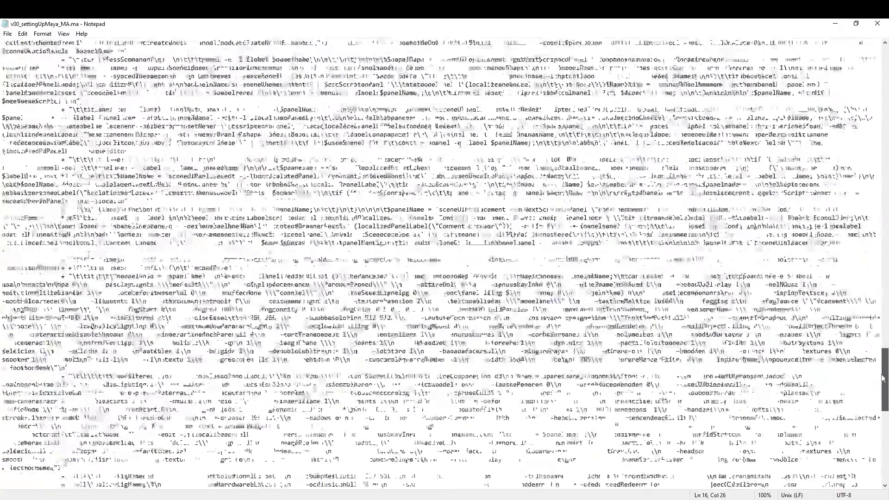
left_click_drag(884, 357, 883, 77)
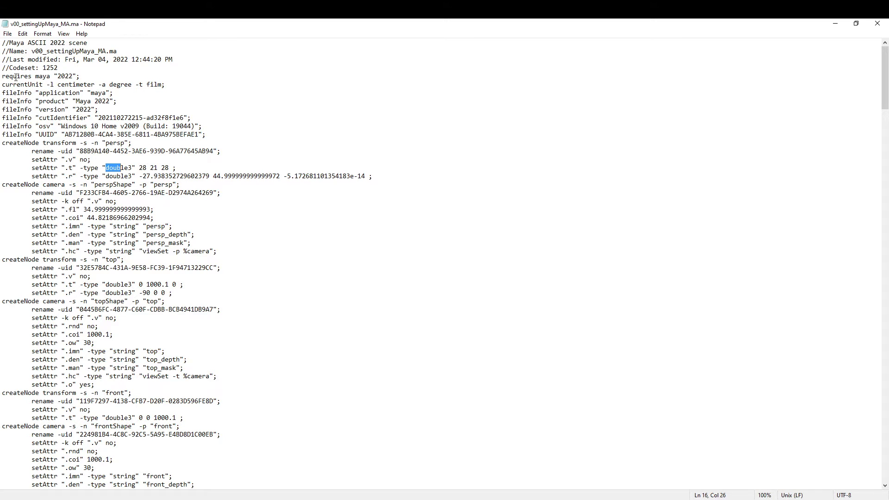
Set the Maya version to 2020 in the MA file's requires line and in its product and version fileInfo lines
left_click_drag(10, 76, 69, 76)
type("0")
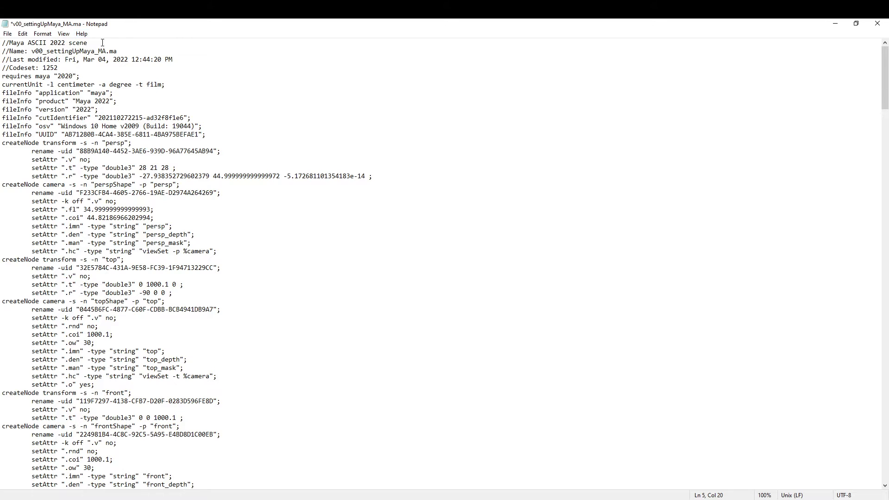
left_click_drag(114, 101, 106, 101)
type("0")
left_click_drag(92, 109, 89, 109)
type("0")
Close the MA file without saving its changes and open the scenes folder inside the ModelingBasics project folder on the desktop
left_click(877, 23)
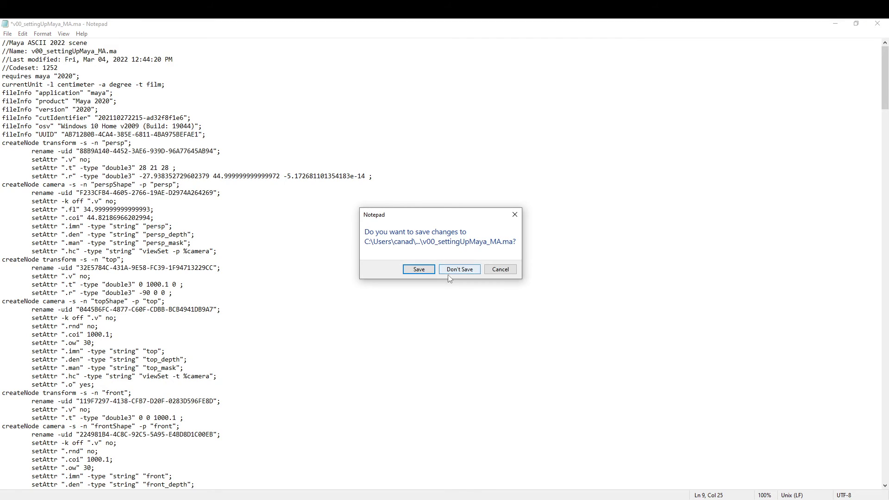
left_click(450, 272)
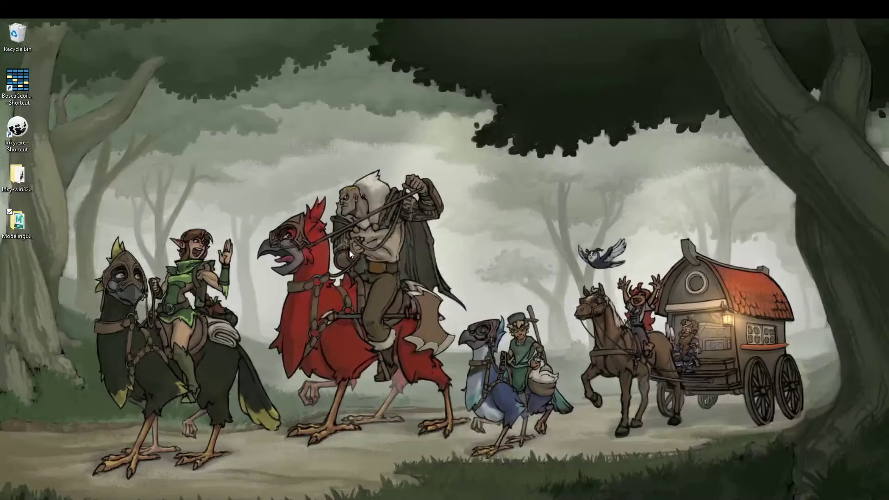
double_click(19, 222)
left_click(373, 230)
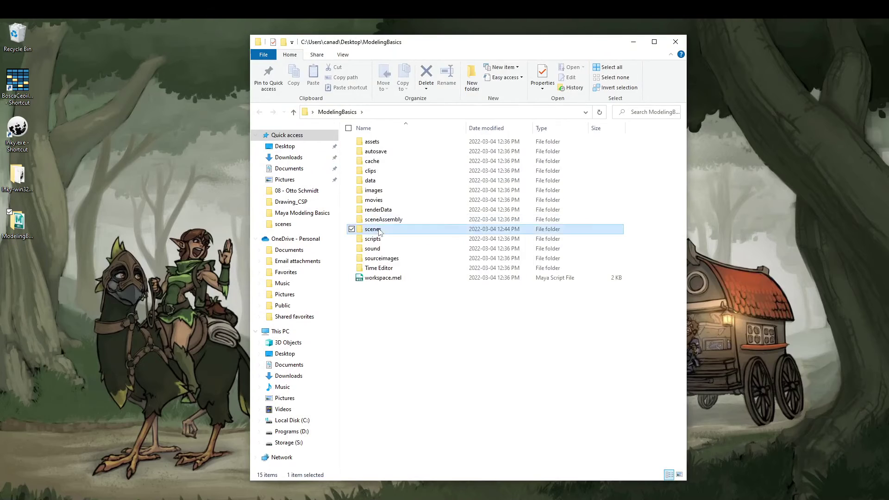
double_click(379, 230)
Delete v00_settingUpMaya_MA.ma and v00_settingUpMaya_MB.mb from the scenes folder
left_click(417, 171)
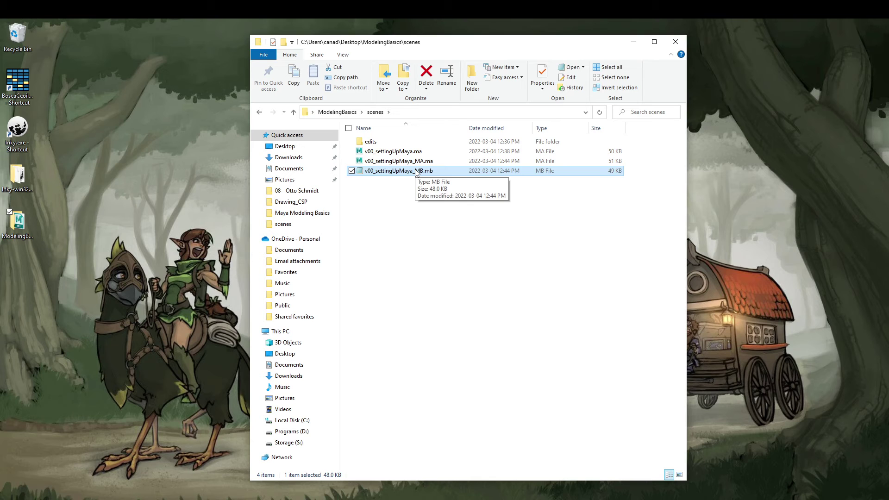
left_click(417, 162)
left_click(409, 151)
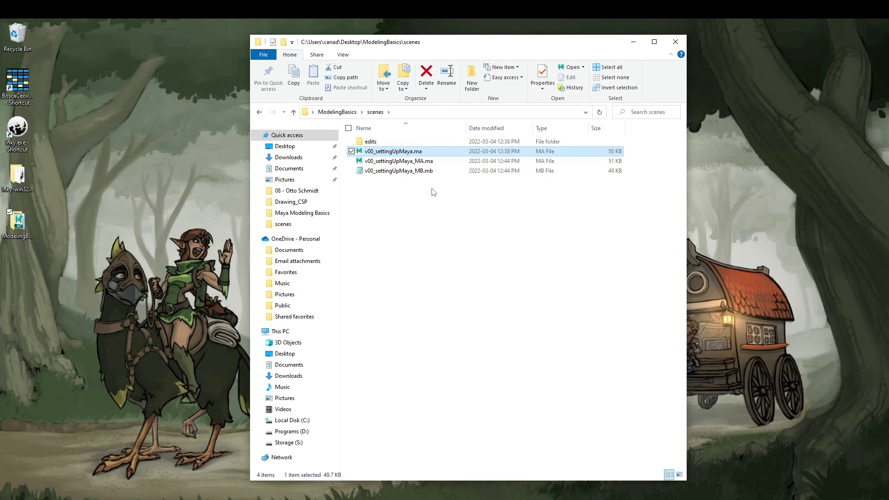
left_click(416, 171)
left_click(412, 161, "shift")
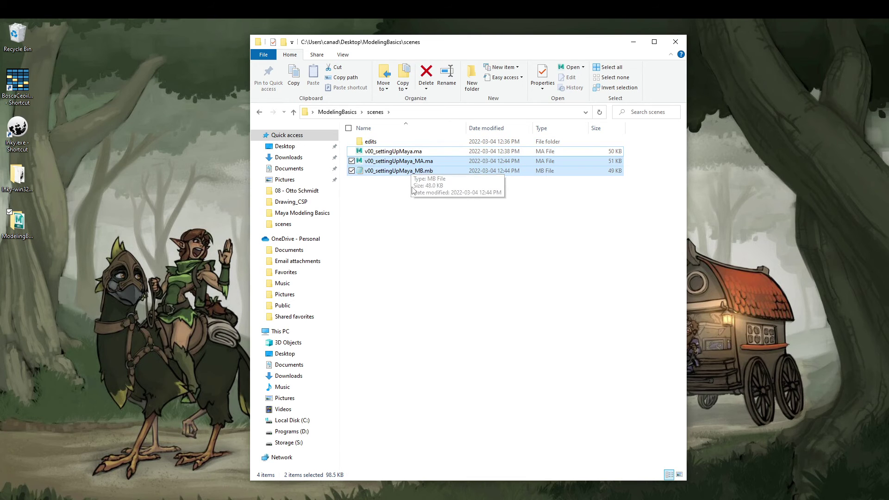
key("Delete")
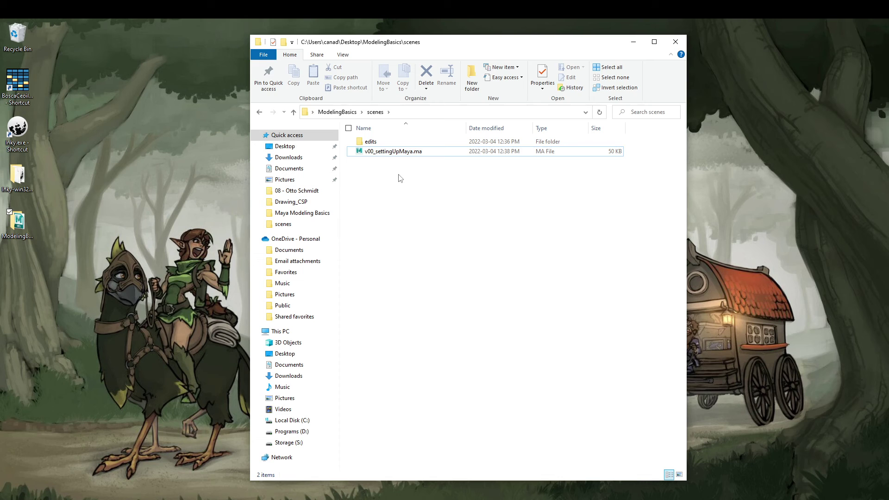